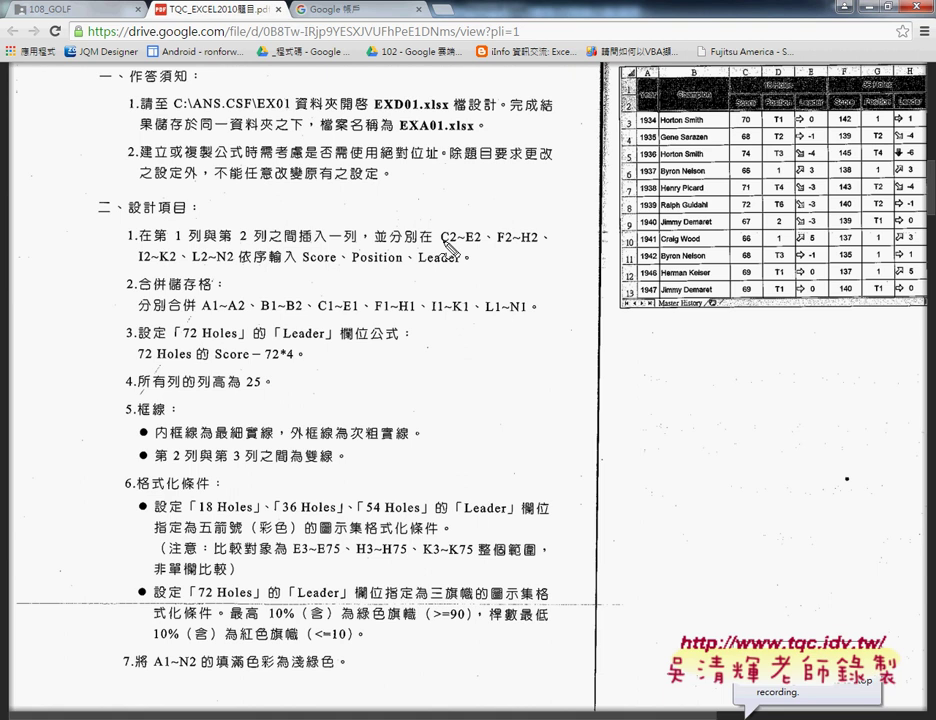
- Mark the C2~E2 range and the Score, Position, Leader labels in the instructions, then clear the marks
left_click_drag(440, 243, 537, 243)
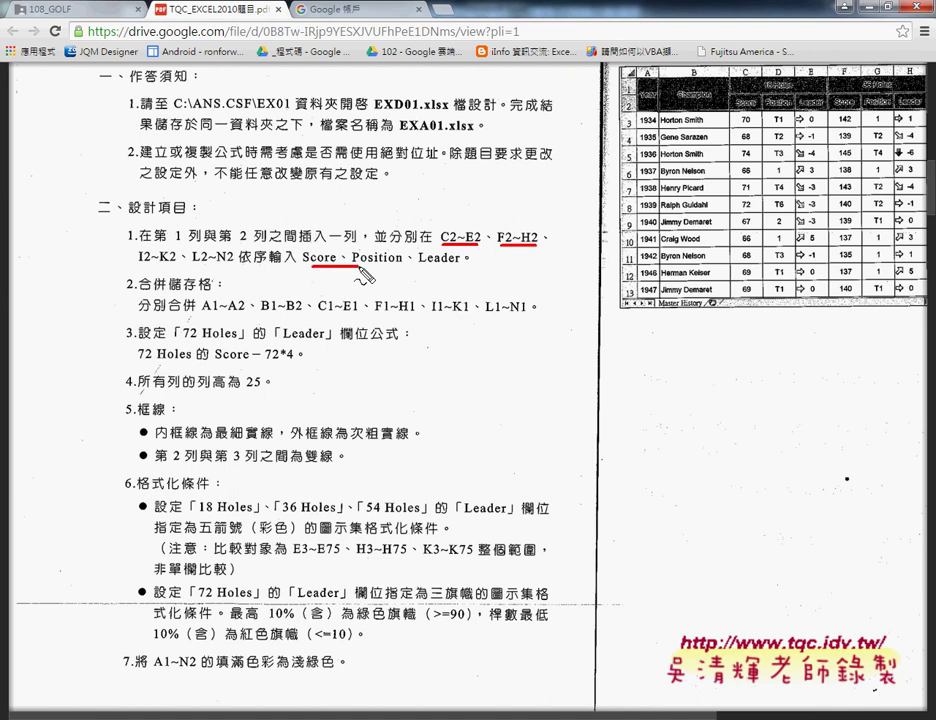
mouse_move(304, 266)
left_mouse_down()
mouse_move(418, 266)
mouse_move(425, 258)
mouse_move(300, 258)
left_mouse_up()
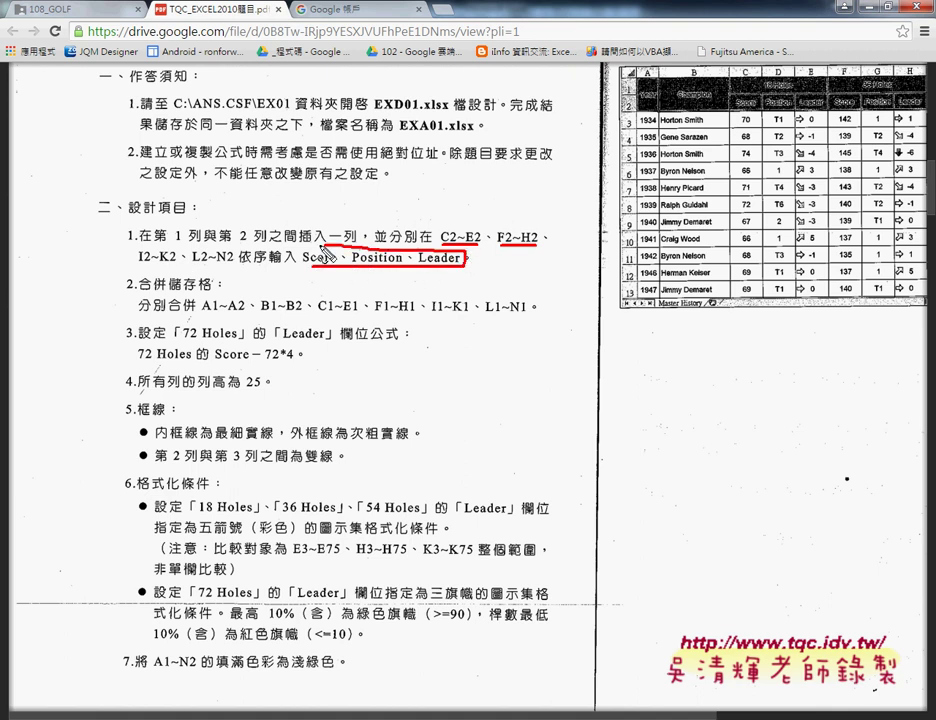
key("Escape")
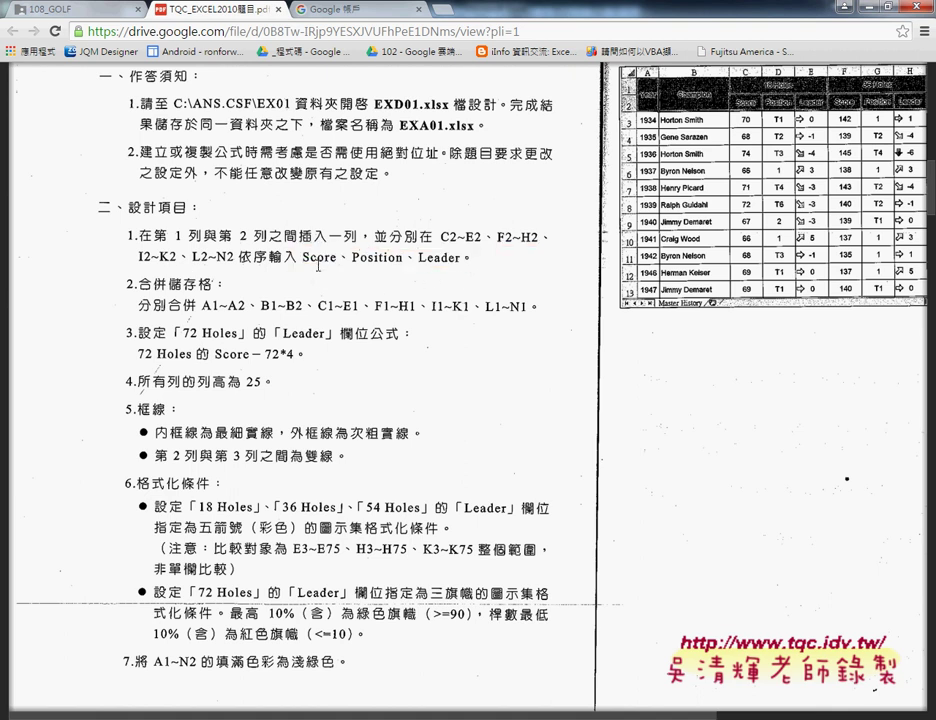
- Bring EXD01.xlsx forward and select its header row from Year to 72 Holes
mouse_move(267, 715)
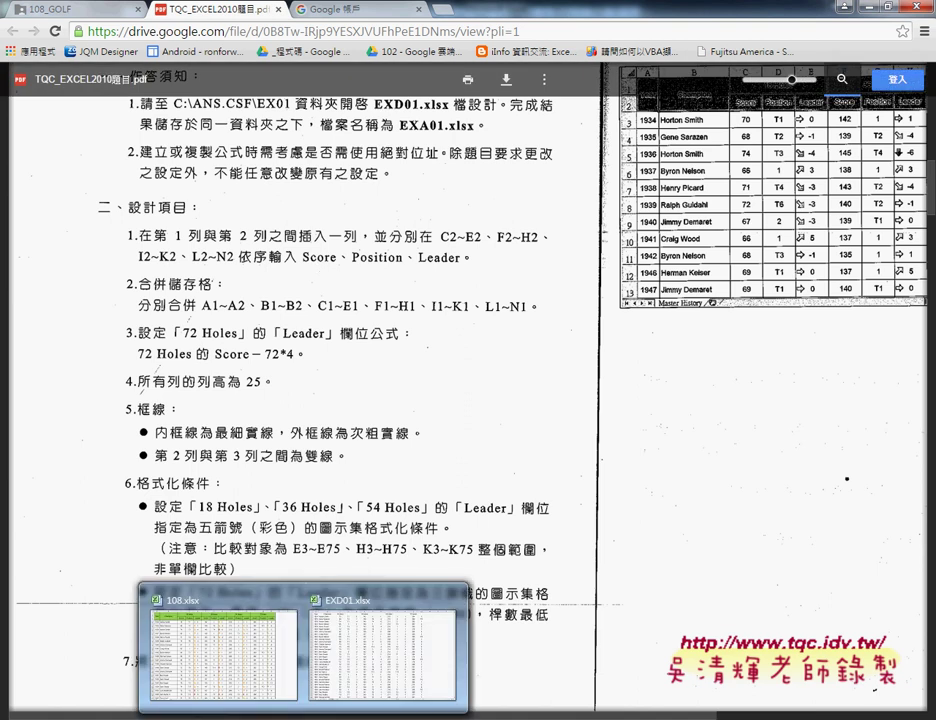
left_click(367, 686)
left_click_drag(47, 155, 712, 153)
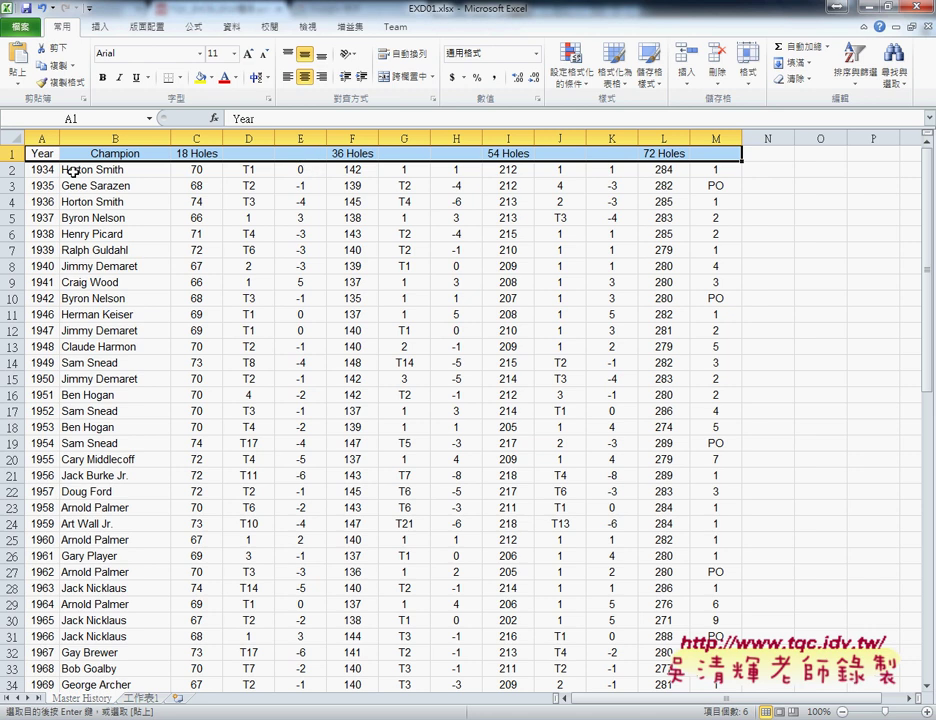
- In 108.xlsx, inspect the row 2 Score, Position, Leader headings under each holes group
mouse_move(267, 715)
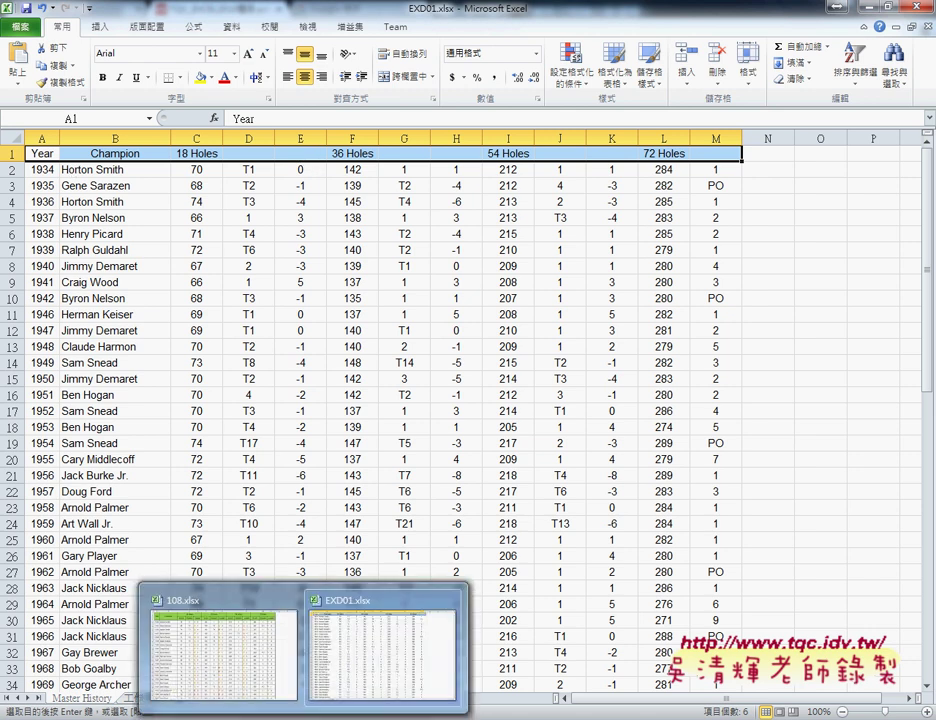
left_click(267, 681)
left_click_drag(204, 182, 767, 187)
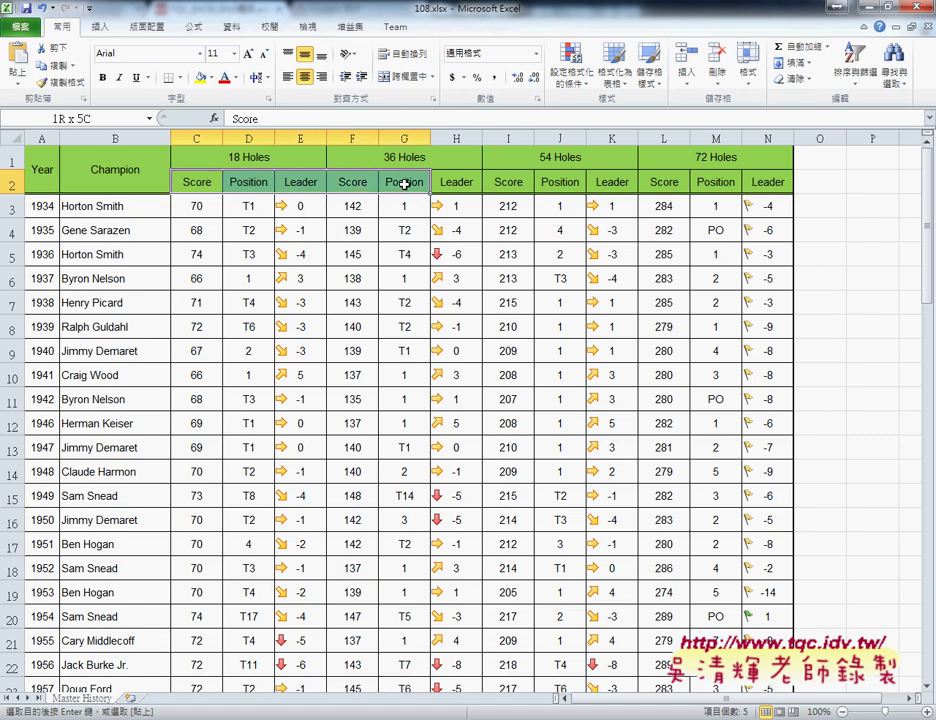
left_click_drag(190, 182, 440, 184)
left_click_drag(507, 182, 610, 182)
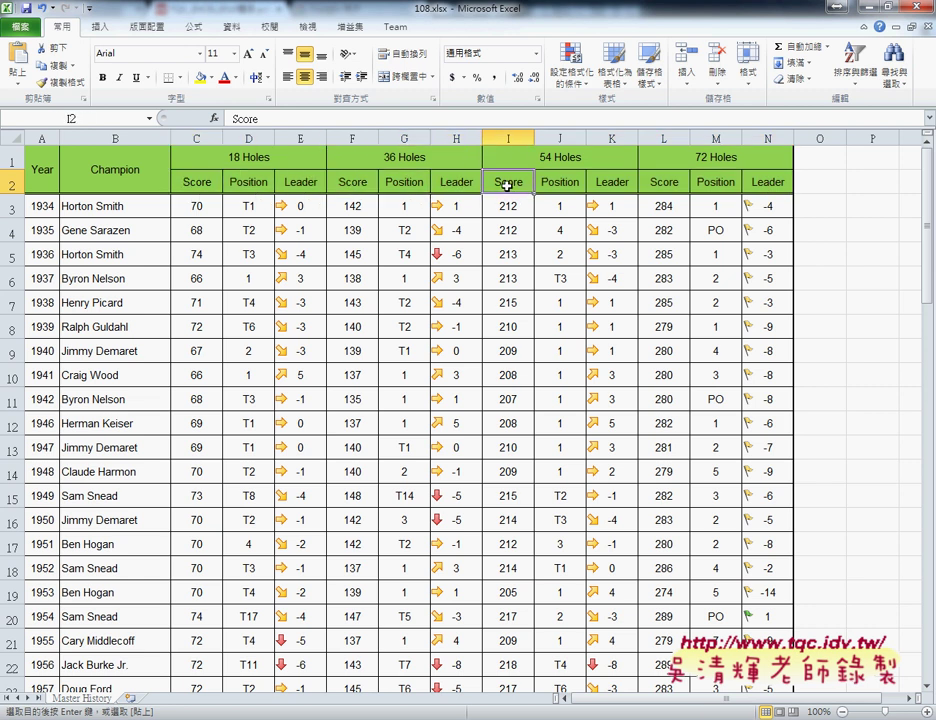
left_click_drag(668, 186, 771, 187)
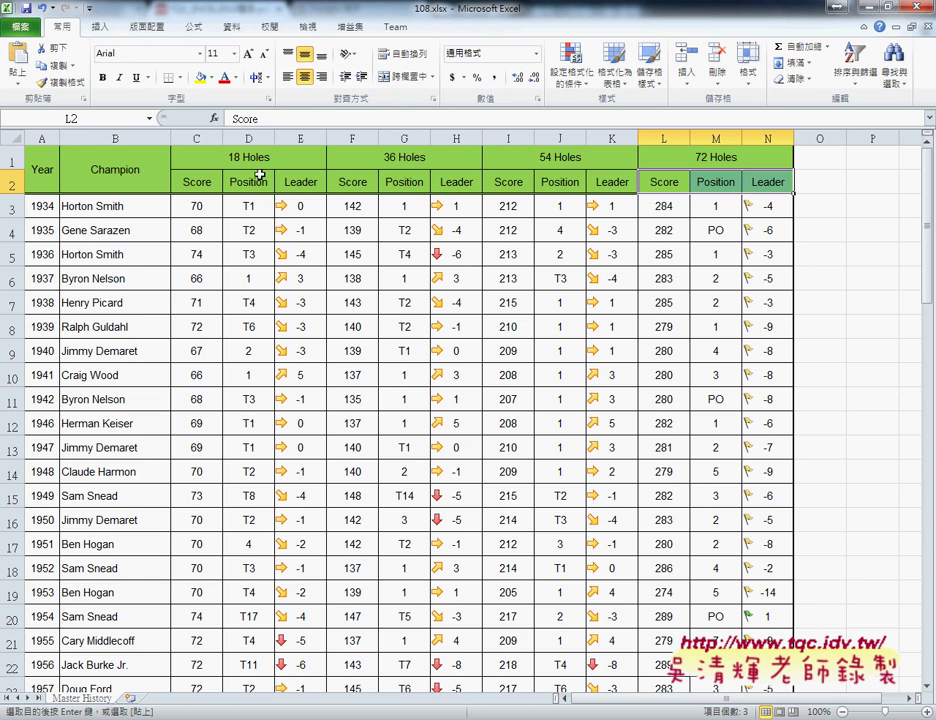
- Return to EXD01.xlsx and select header row 1 and the 1934 row 2
left_click(386, 657)
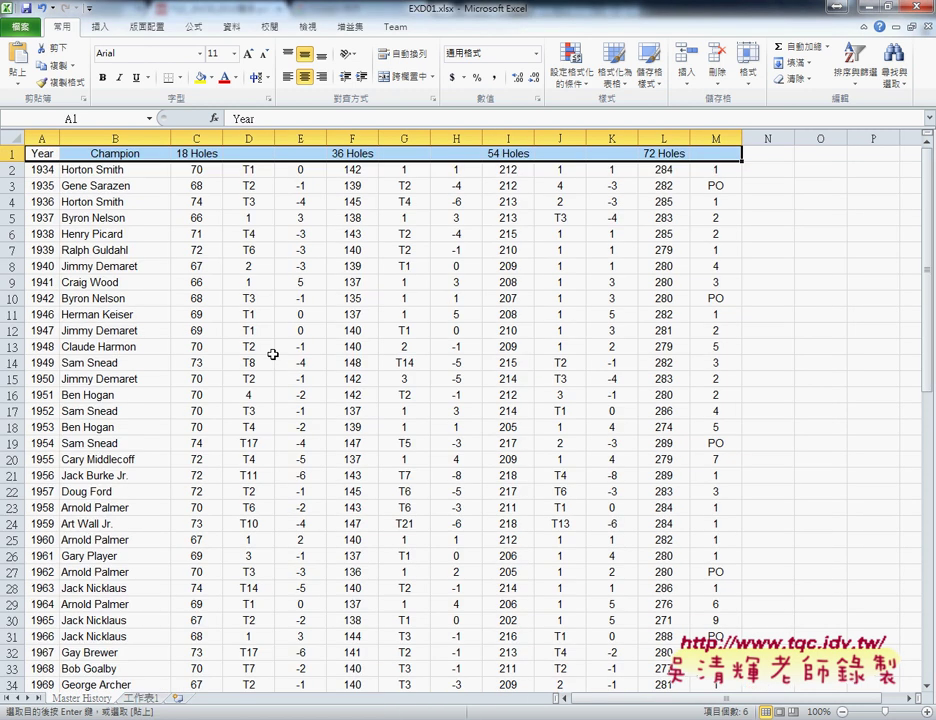
left_click(12, 154)
left_click(12, 170)
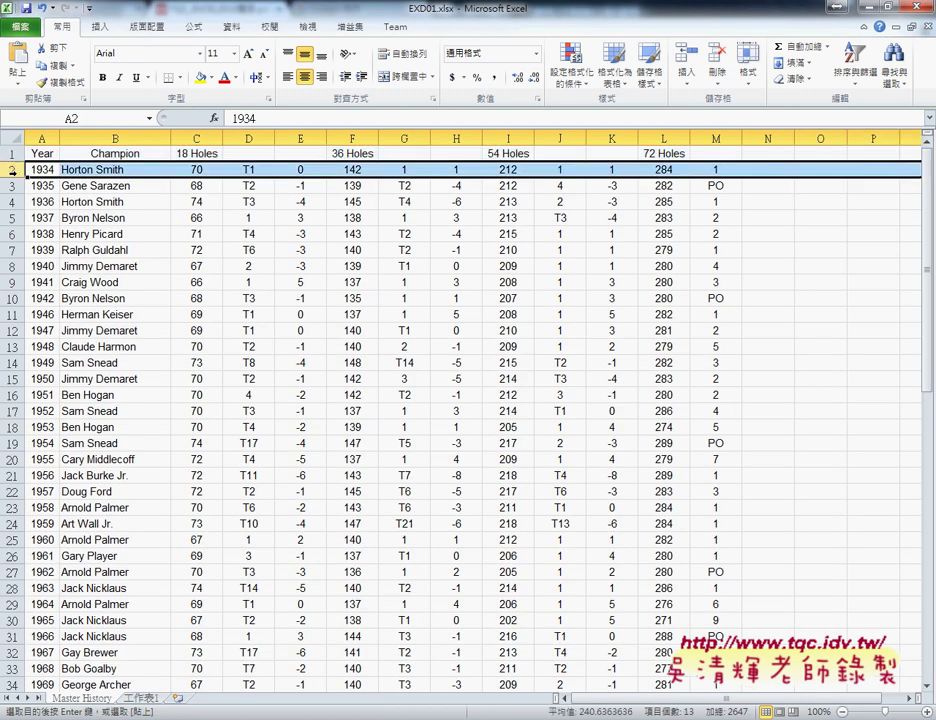
left_click(12, 154)
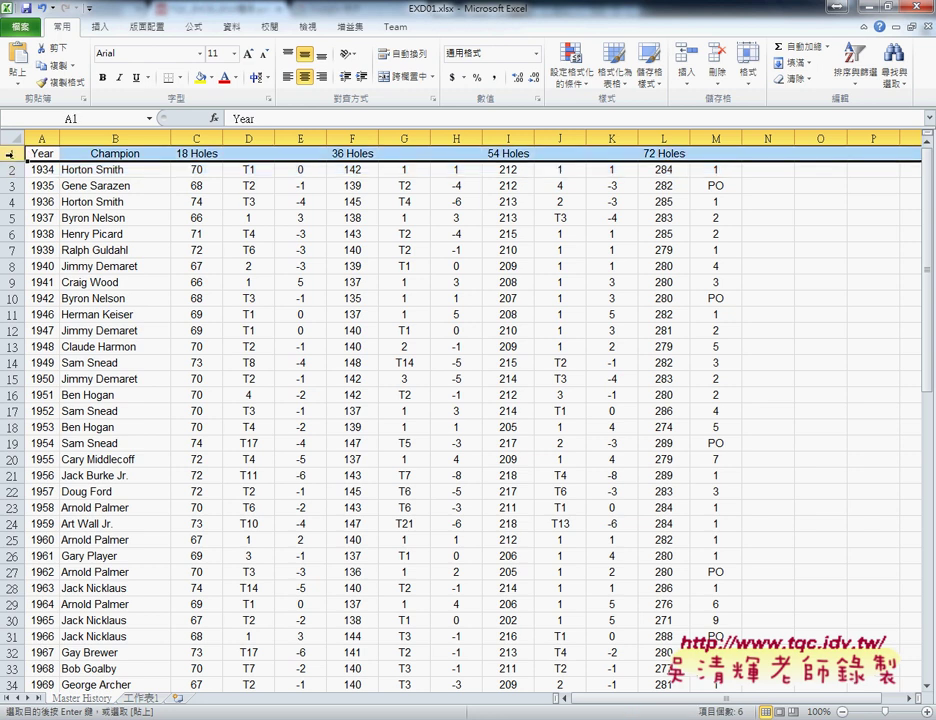
left_click(12, 170)
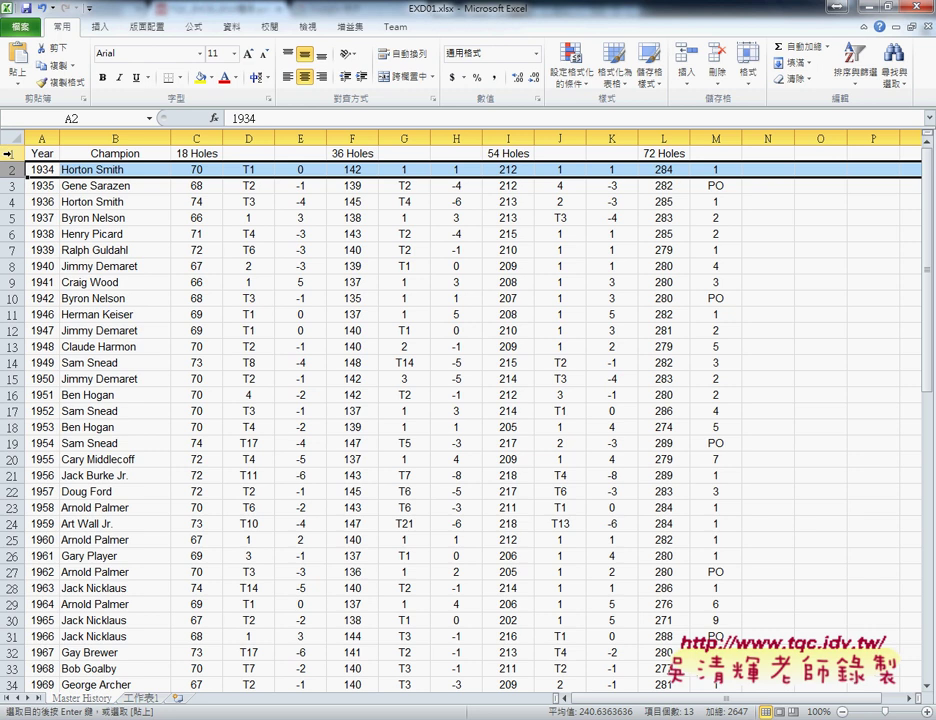
left_click_drag(8, 154, 8, 170)
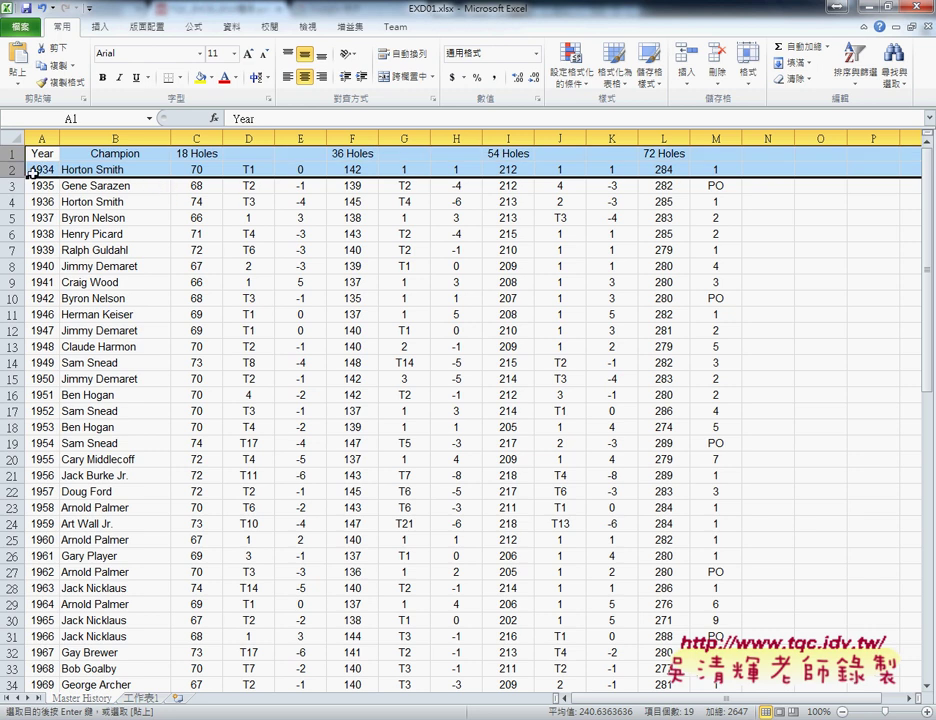
left_click(14, 170)
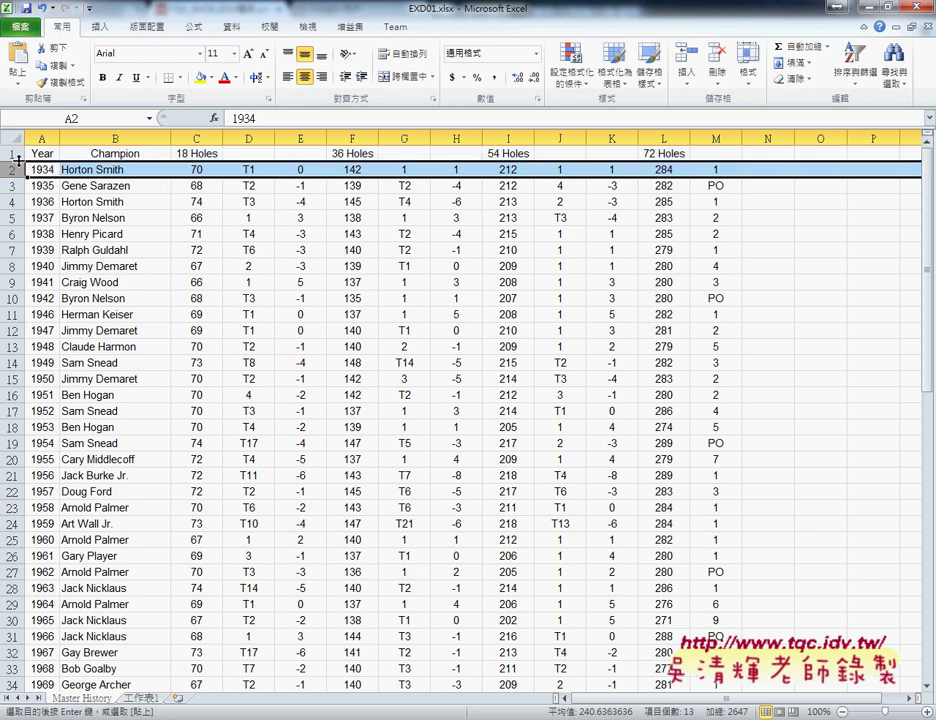
left_click(10, 154)
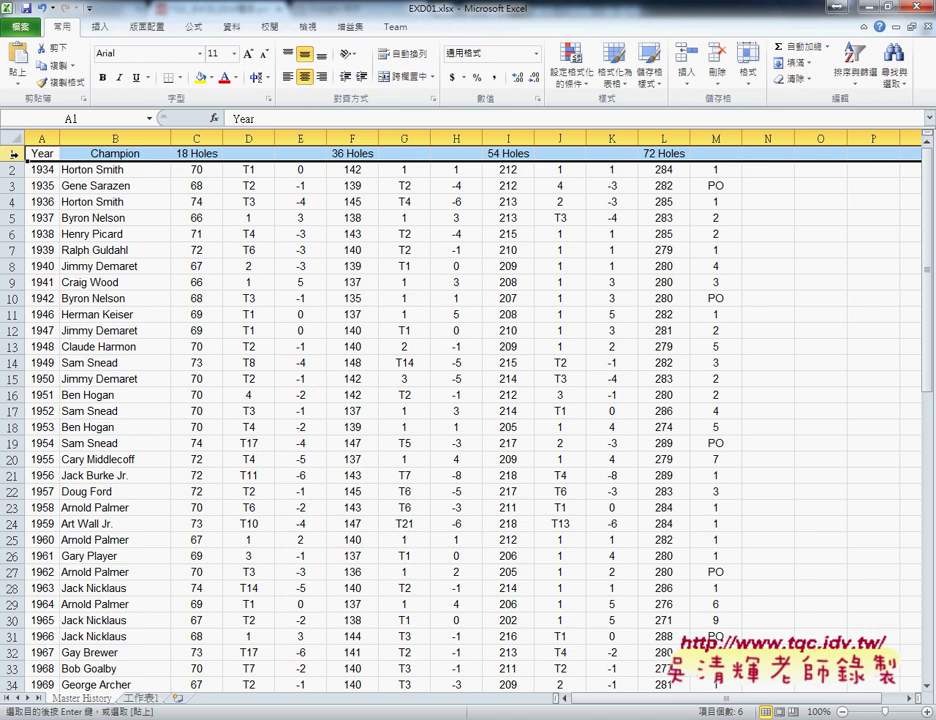
- Open the shortcut menus for rows 1 and 2, then move to the 工作表1 sheet
right_click(80, 155)
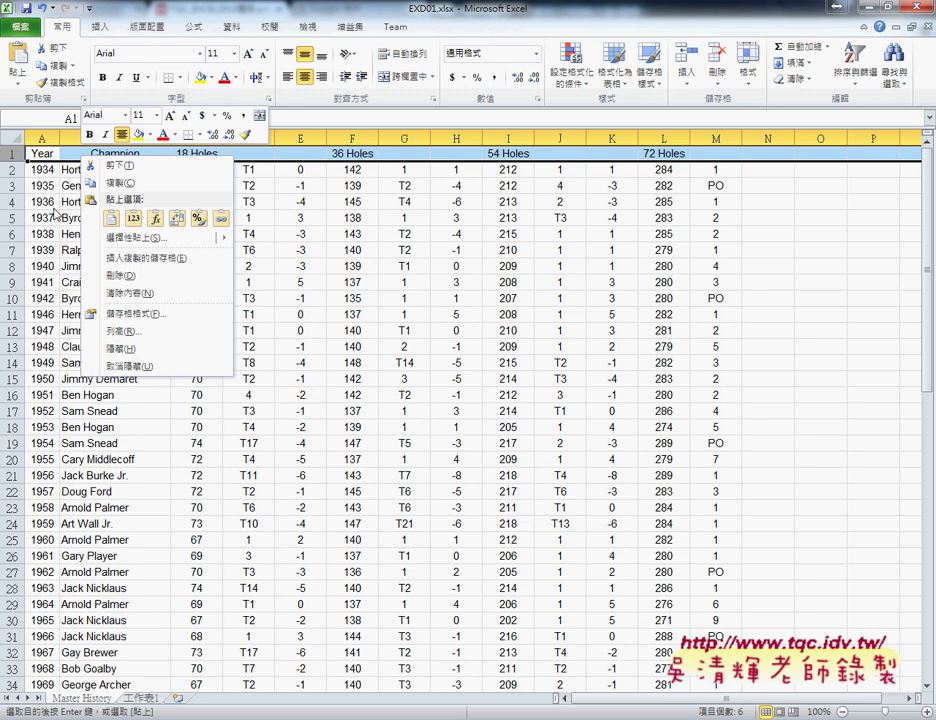
left_click(27, 169)
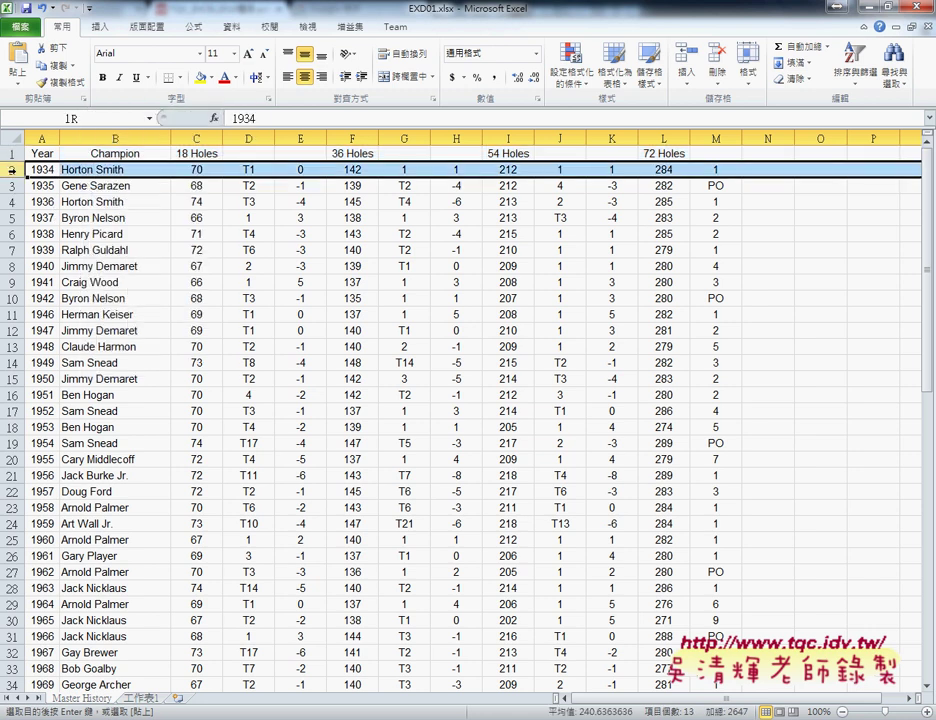
right_click(112, 172)
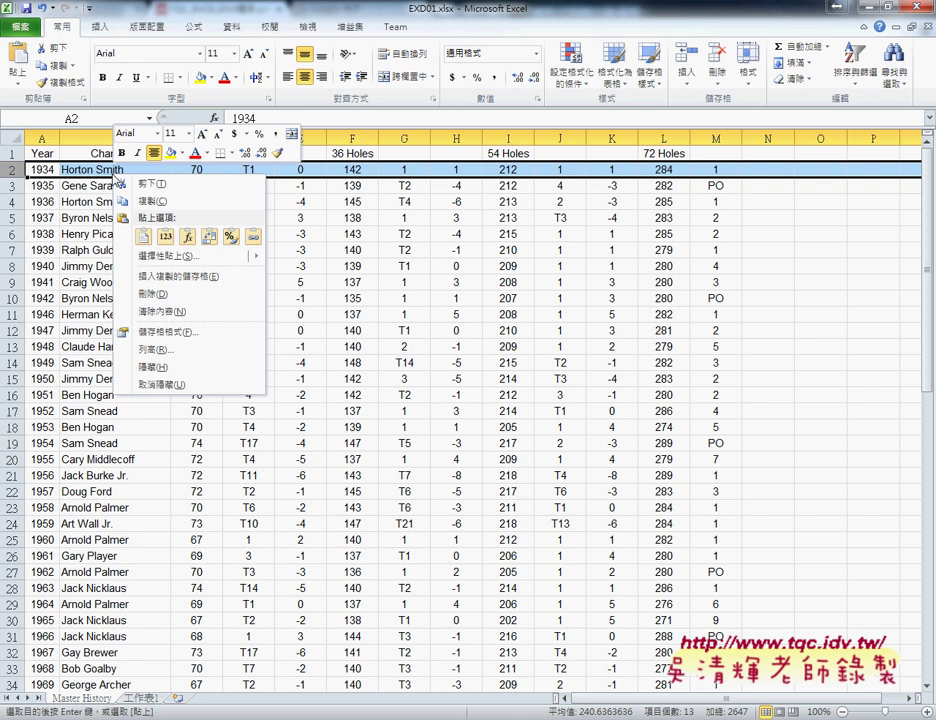
left_click(143, 698)
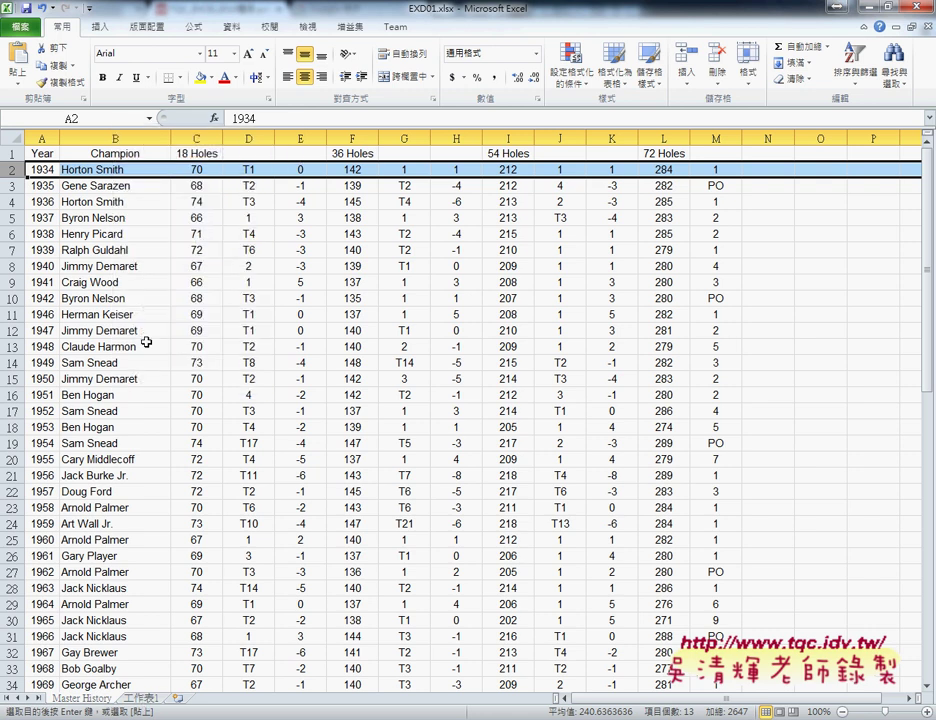
left_click(143, 698)
- Paste Score, Position, Leader into row 2, then insert a blank row 2 above the 1934 data
right_click(58, 172)
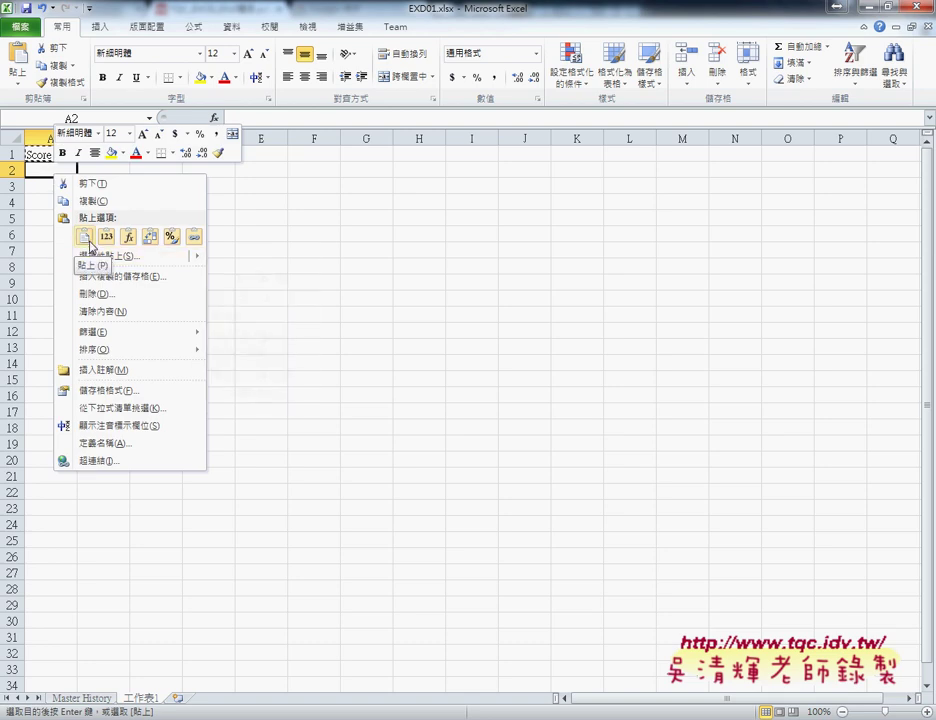
left_click(83, 237)
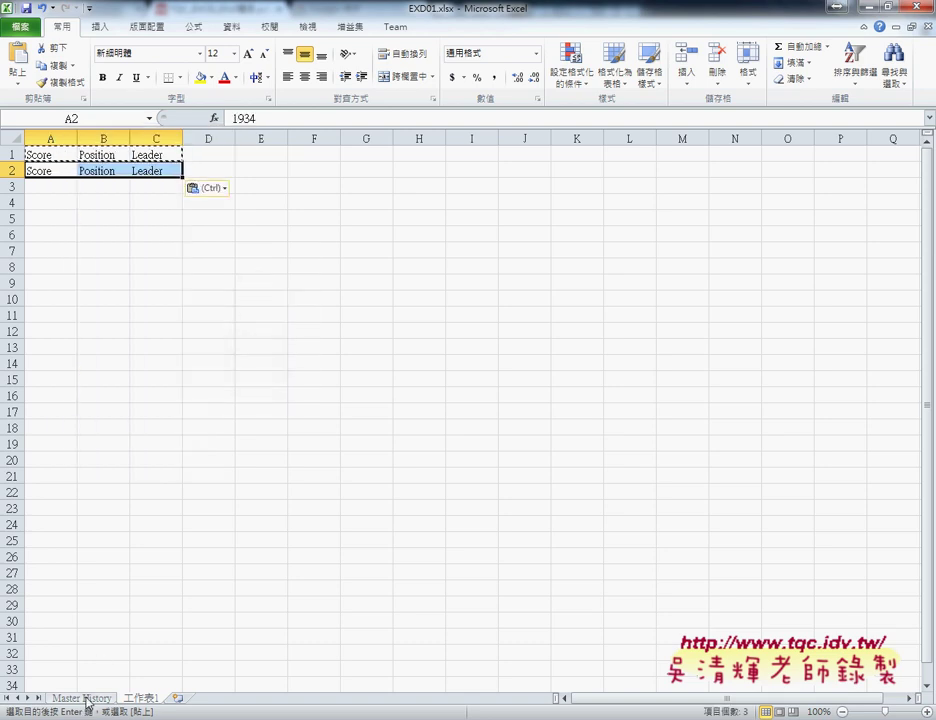
right_click(53, 173)
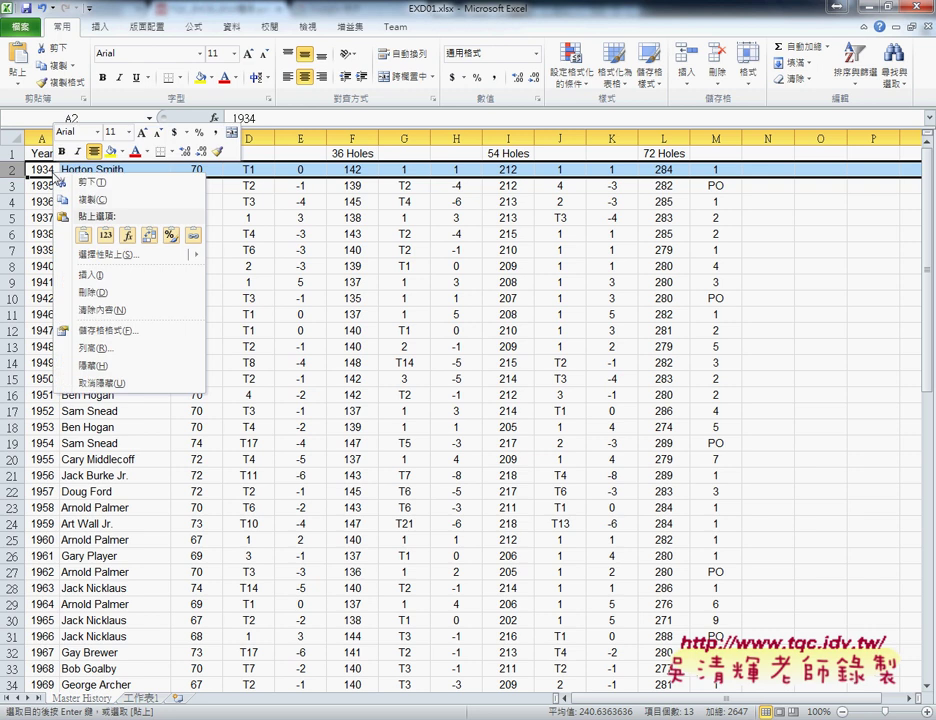
left_click(84, 278)
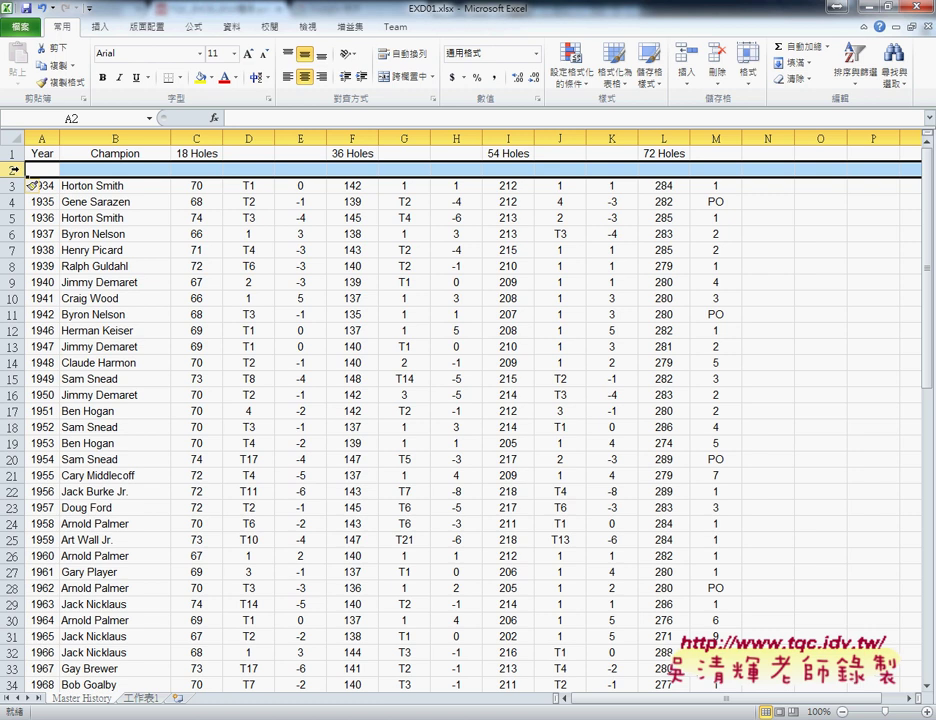
key("ctrl+z")
right_click(14, 170)
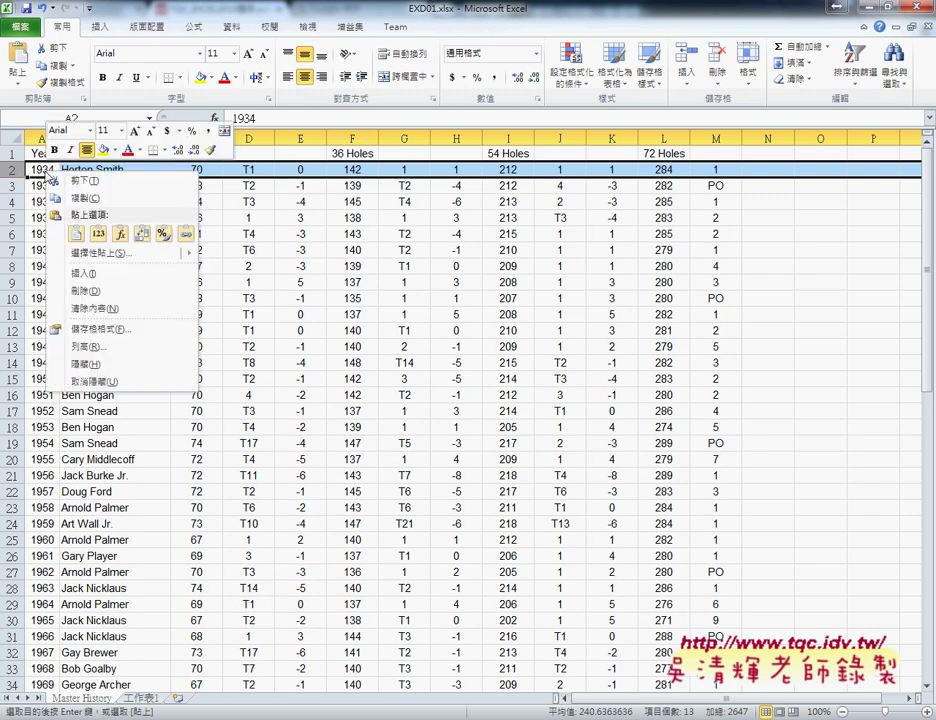
left_click(73, 276)
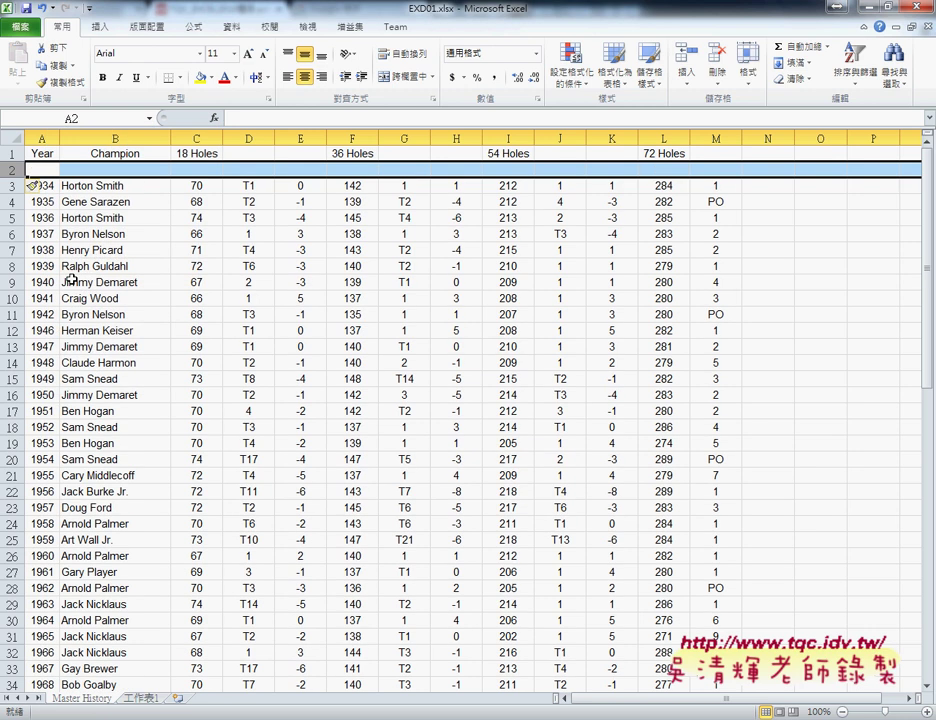
left_click_drag(200, 170, 771, 175)
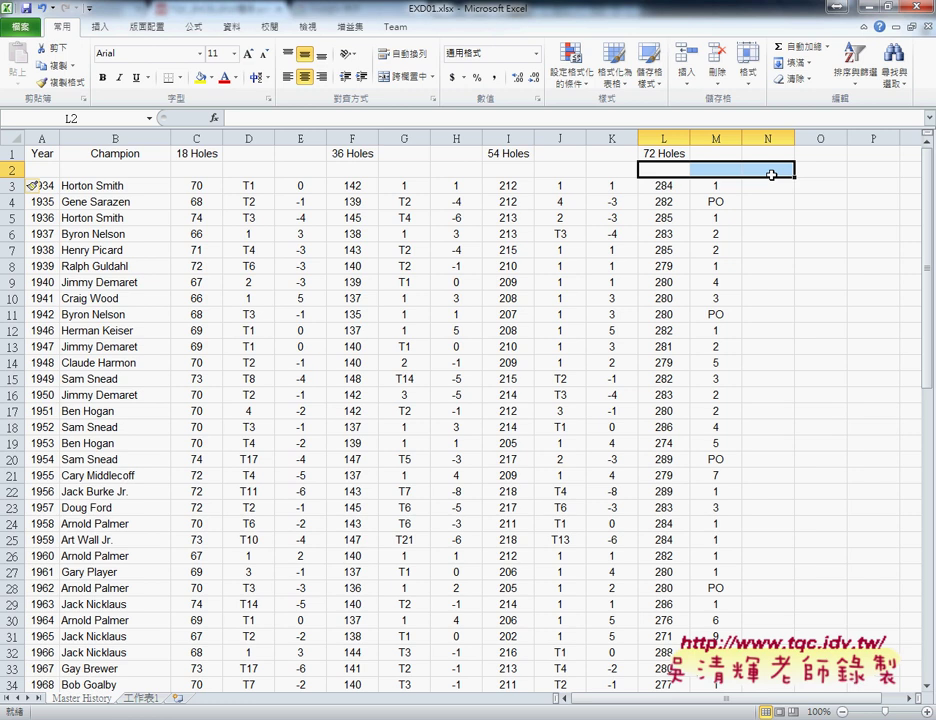
- Copy Score, Position, Leader from A1:C1 on 工作表1, then select C2 on Master History
left_click(148, 700)
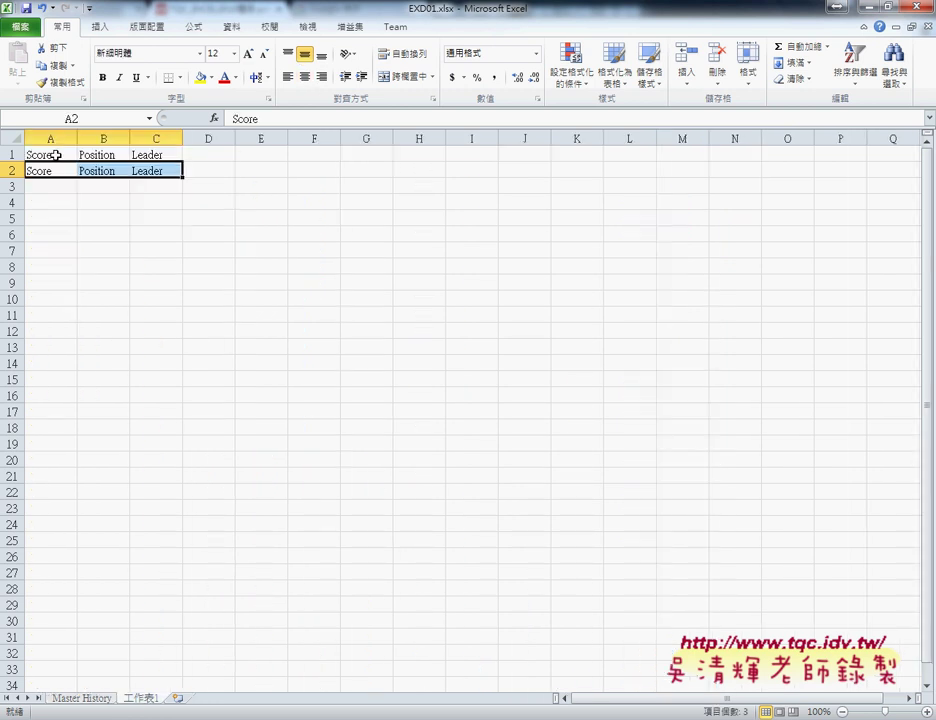
left_click(60, 154)
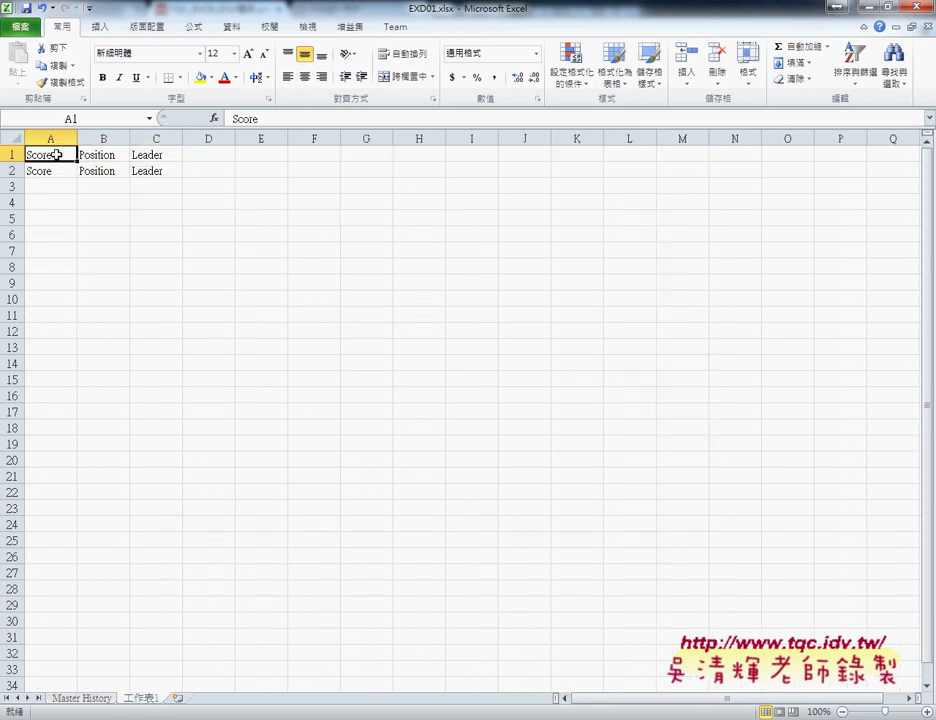
left_click(116, 155)
left_click_drag(142, 155, 64, 158)
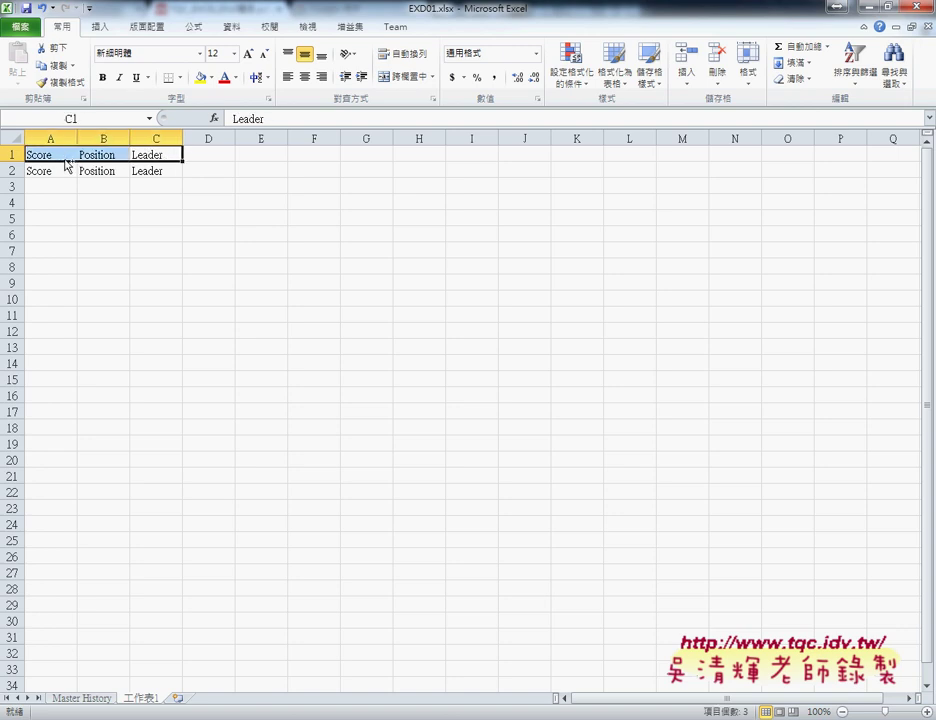
key("ctrl+c")
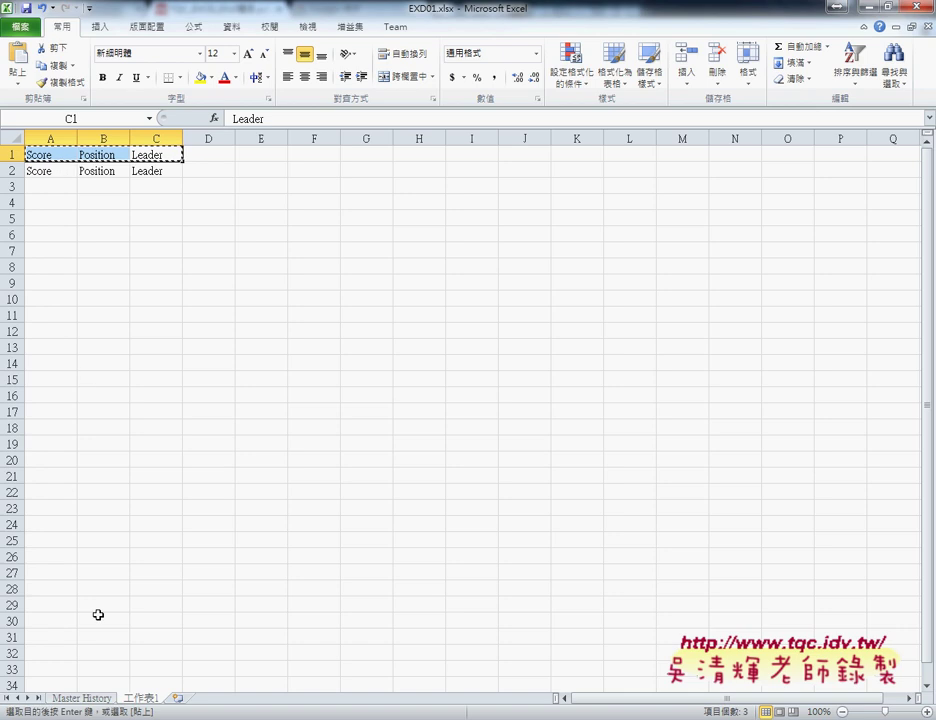
left_click(81, 698)
left_click(205, 171)
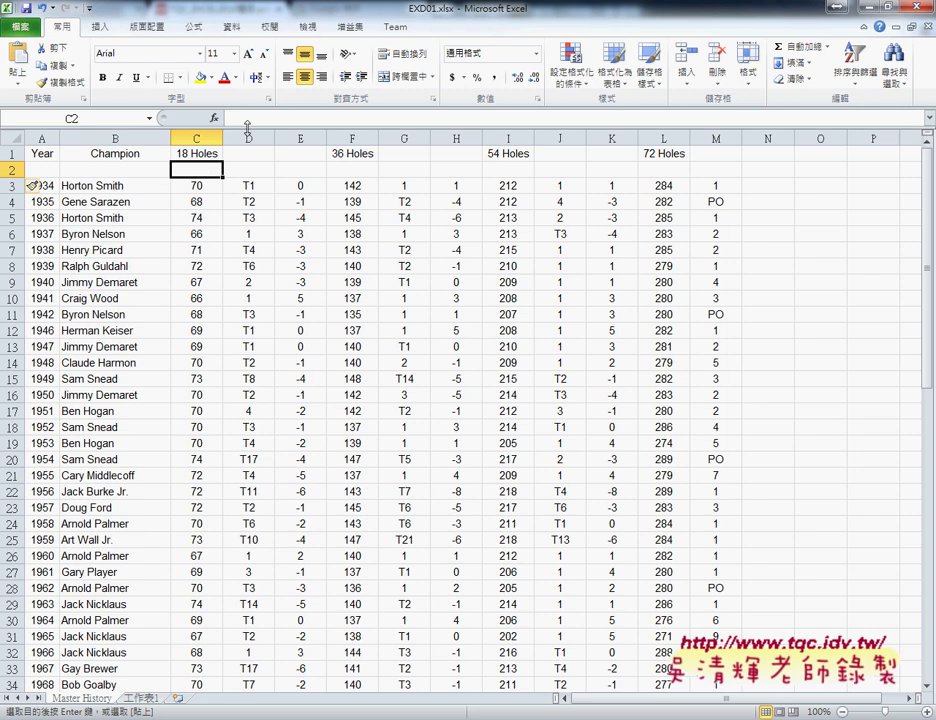
- Paste the headings into C2:E2, then copy them to F2, I2 and L2
left_click(248, 169)
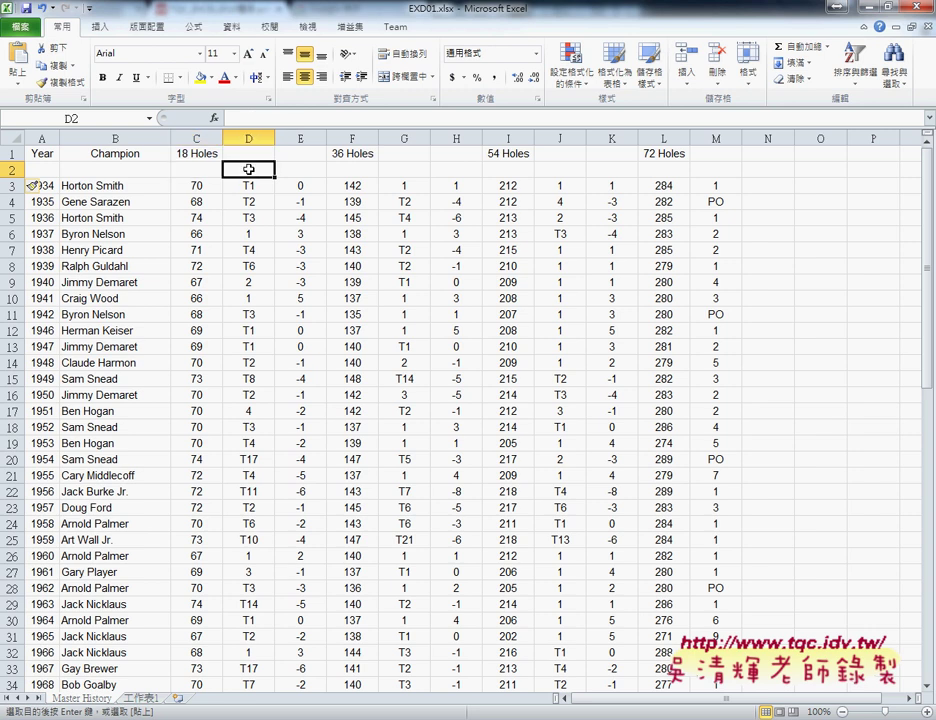
left_click(184, 172)
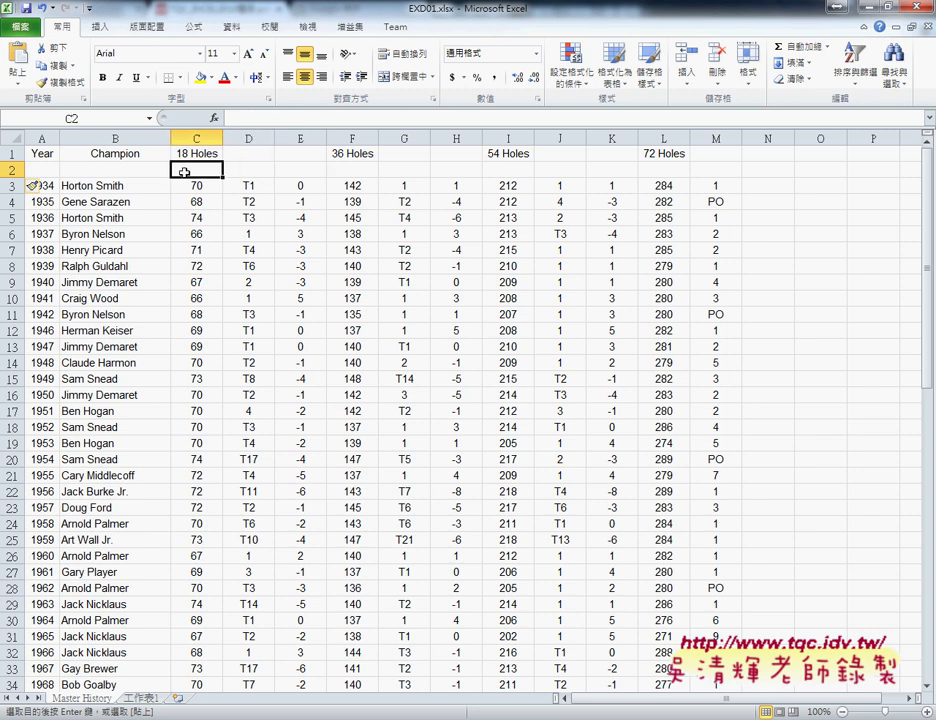
key("ctrl+v")
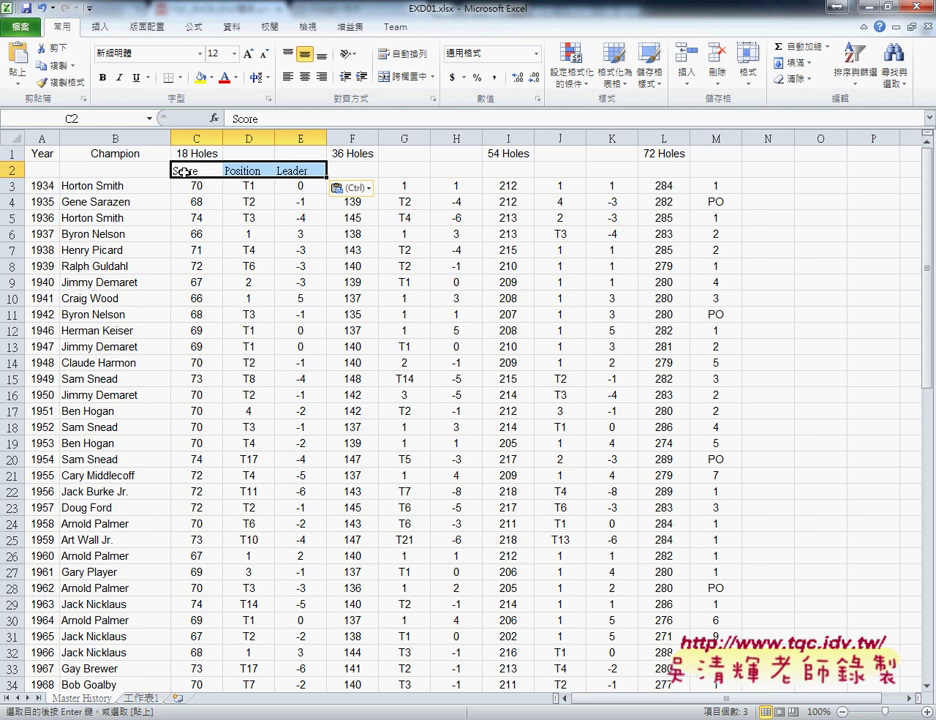
left_click_drag(212, 172, 305, 171)
key("ctrl+c")
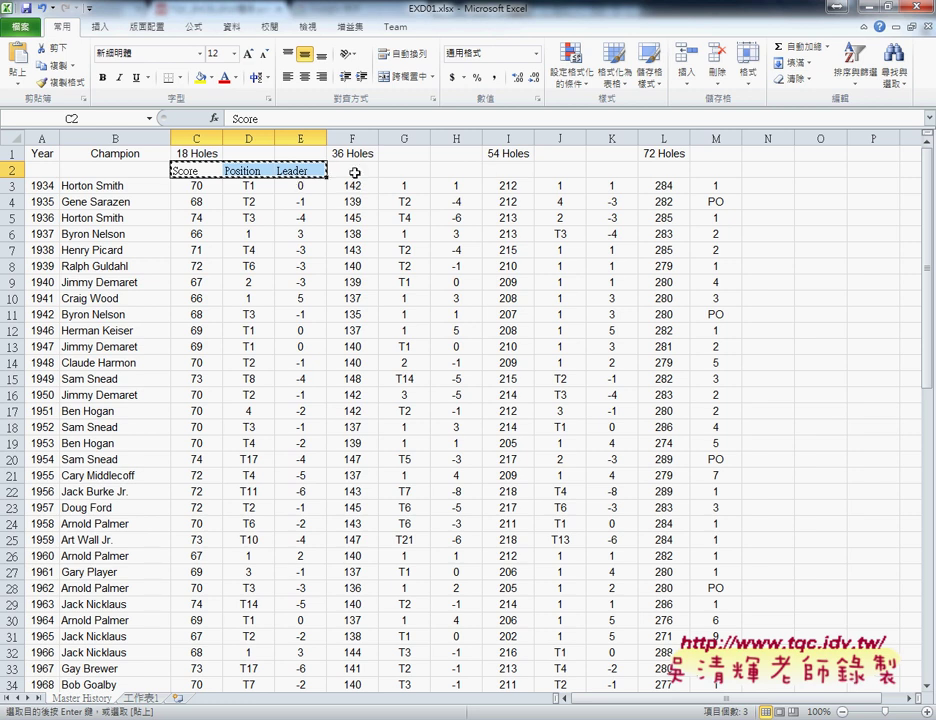
left_click(354, 172)
key("ctrl+v")
left_click(512, 171)
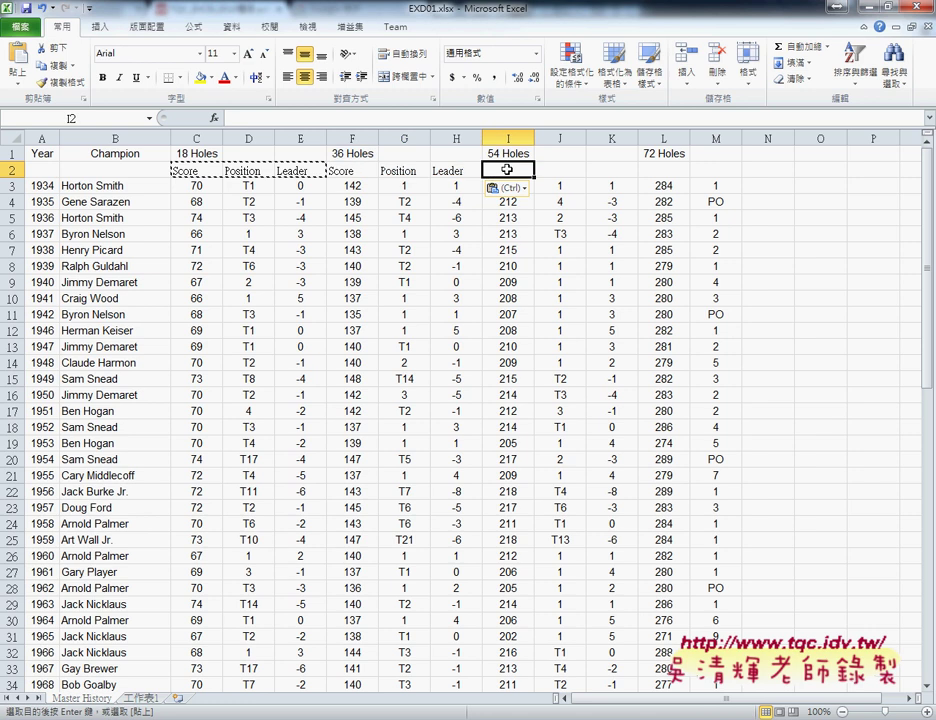
key("ctrl+v")
left_click(673, 172)
key("ctrl+v")
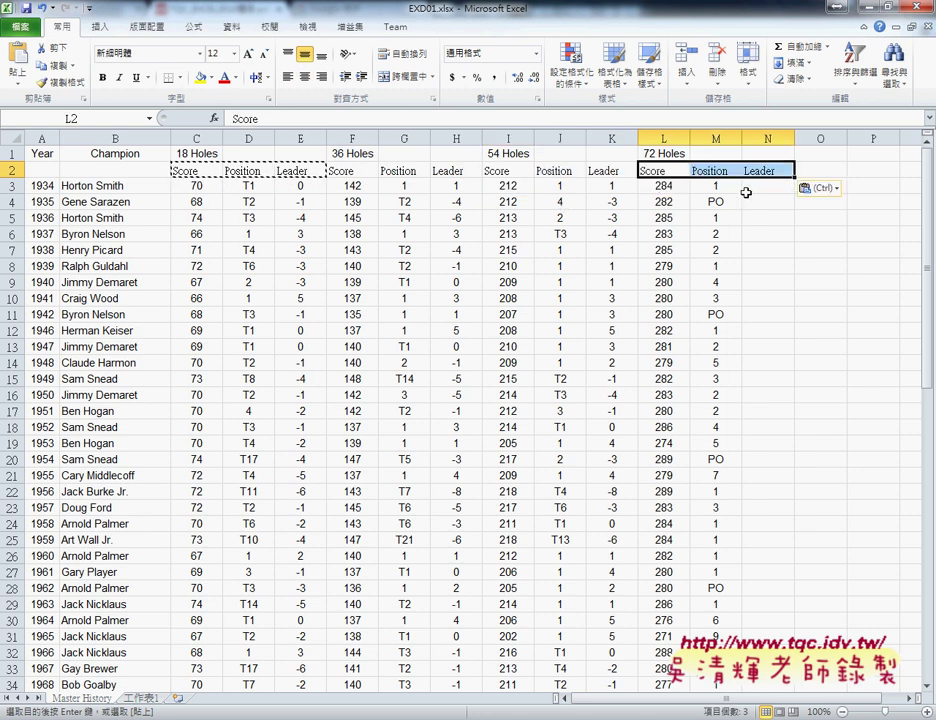
- Undo the extra pastes, try dragging the C2:E2 headings along row 2, then undo that
key("ctrl+z")
key("ctrl+z")
key("ctrl+z")
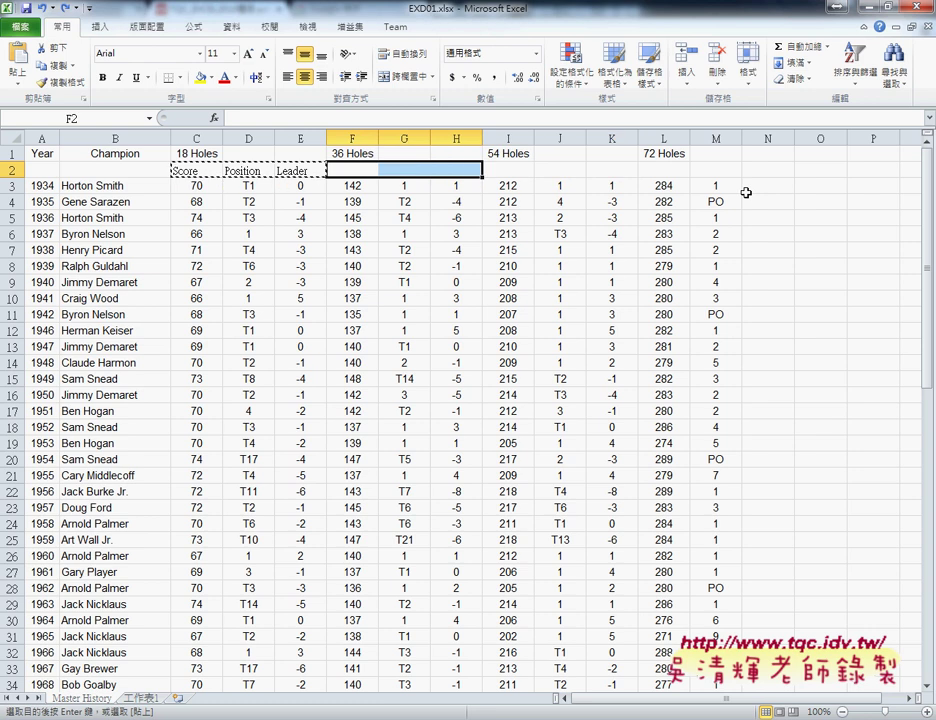
left_click_drag(195, 171, 318, 171)
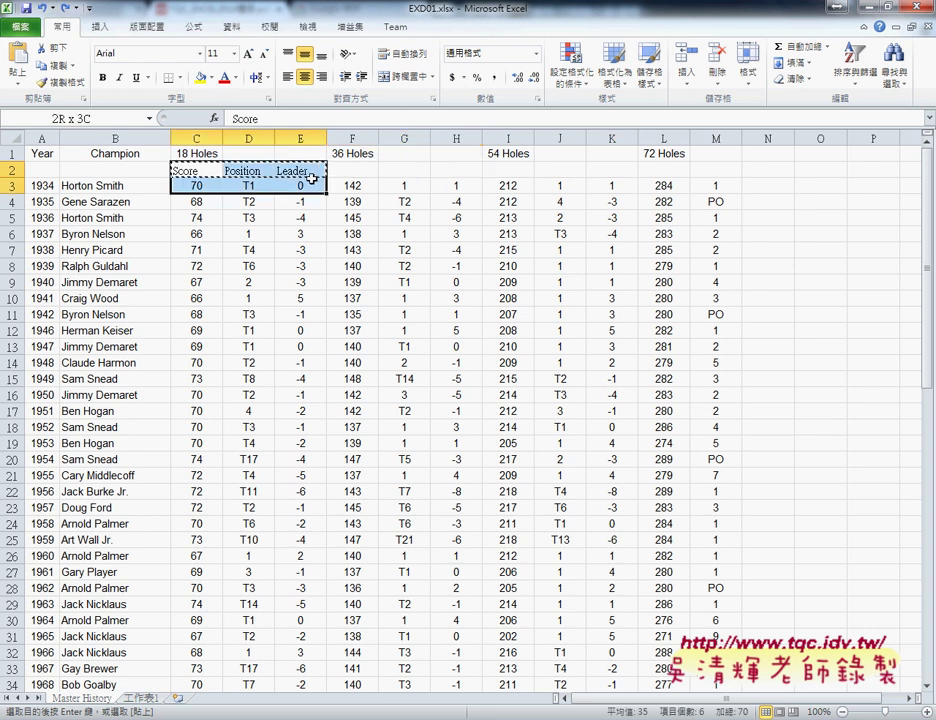
key("Escape")
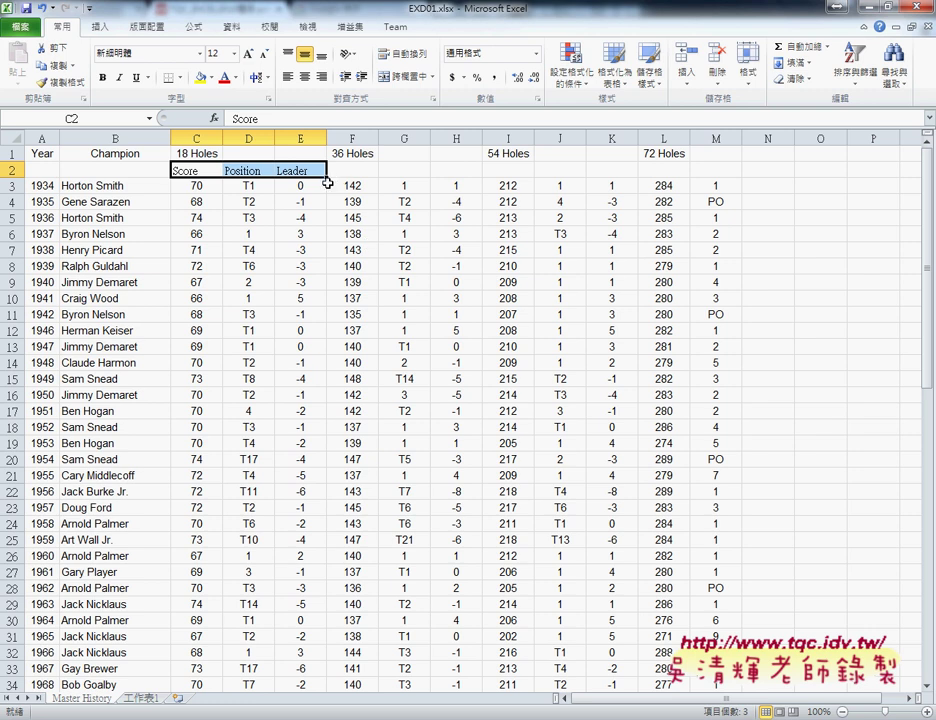
left_click_drag(327, 183, 778, 183)
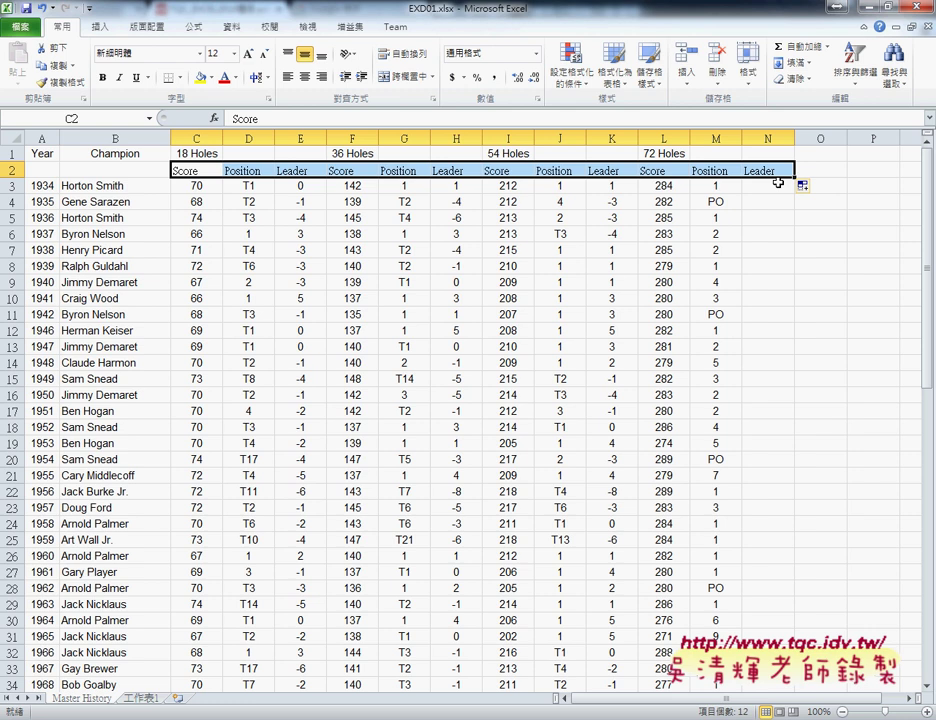
key("ctrl+z")
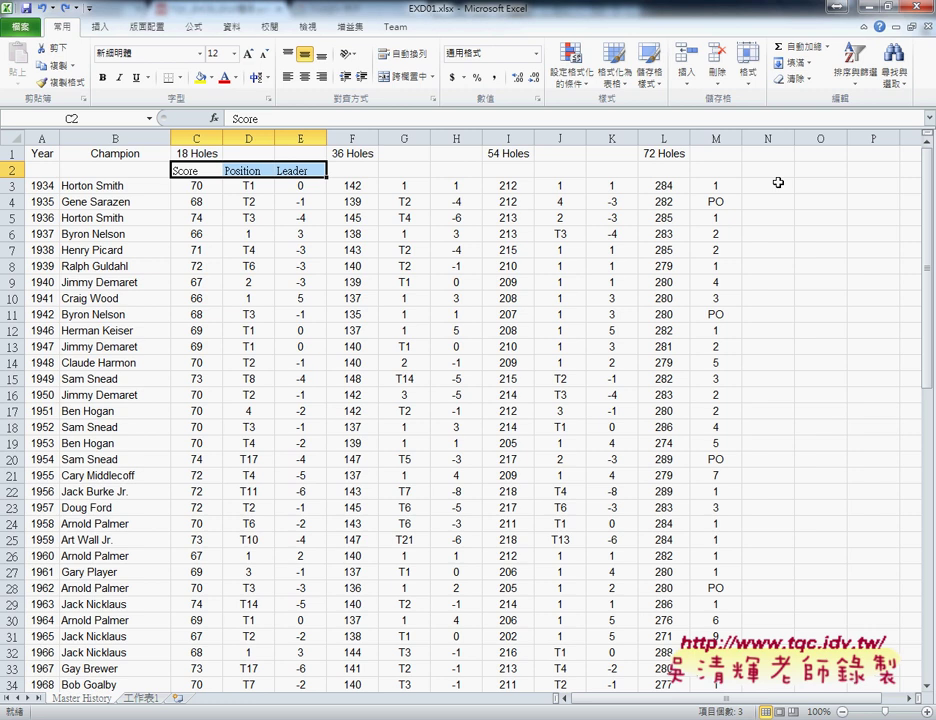
- Re-copy C2:E2 and paste Score, Position, Leader under 36, 54 and 72 Holes at F2, I2, L2
key("ctrl+c")
left_click(350, 186)
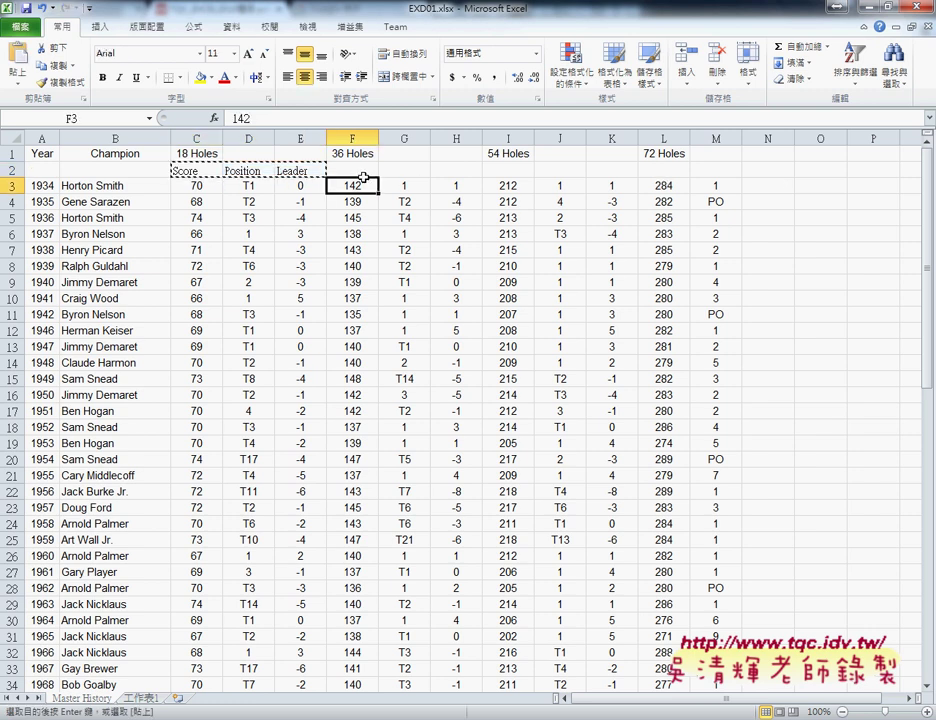
left_click(378, 169)
key("ctrl+v")
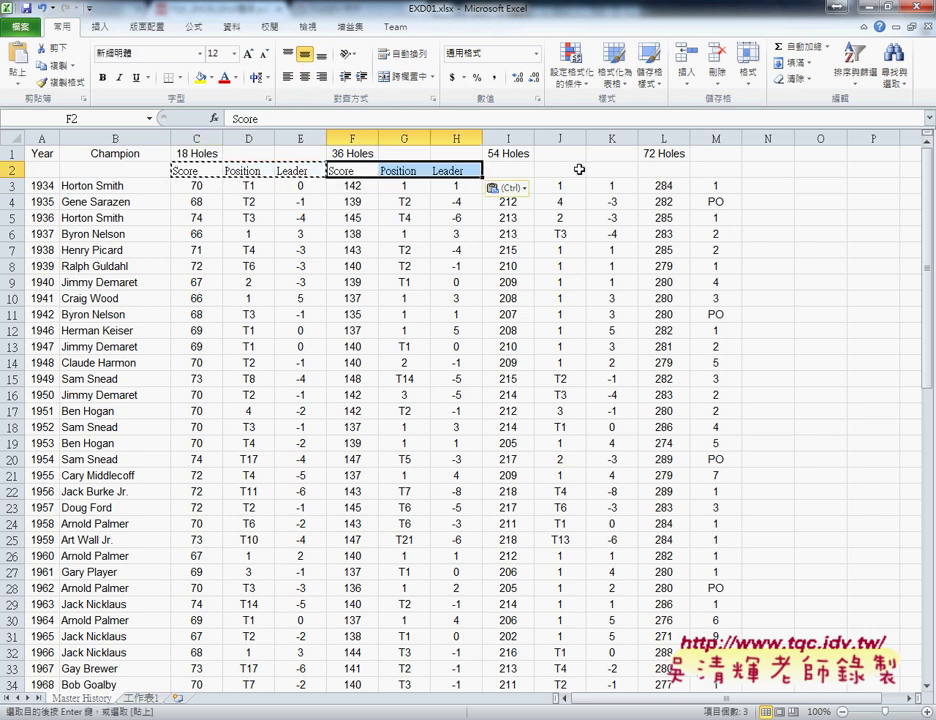
left_click(508, 170)
key("ctrl+v")
left_click(660, 170)
key("ctrl+v")
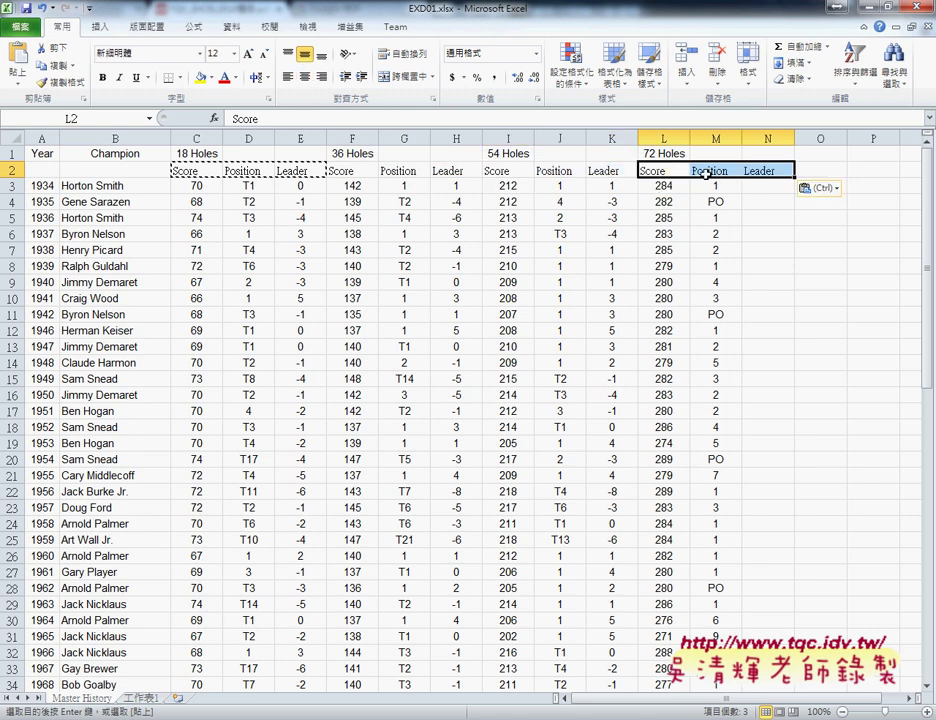